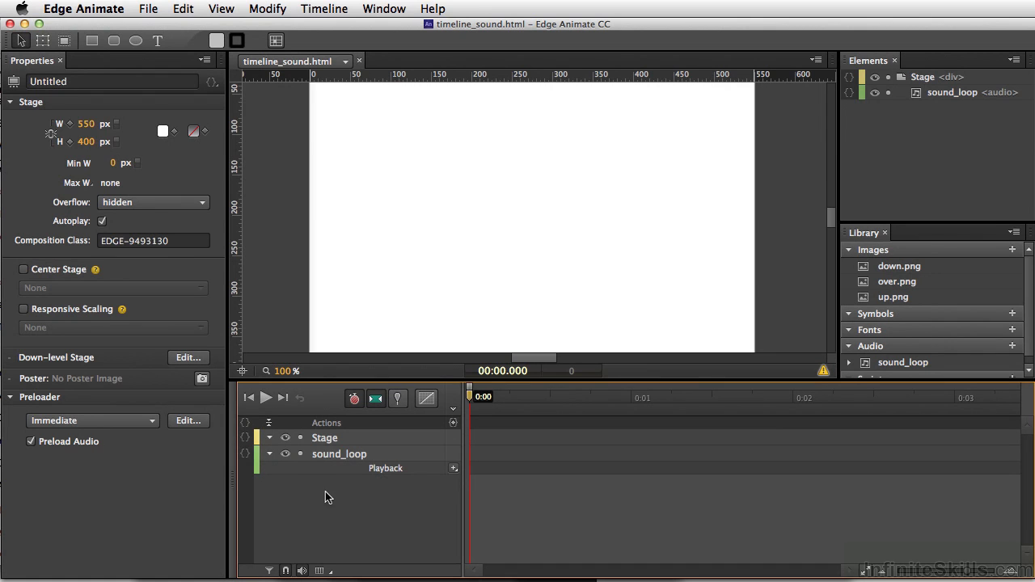
# Show sound_loop's audio settings, with Autoplay and Loop off, then preview and close the blank Chrome page.
pyautogui.click(334, 458)
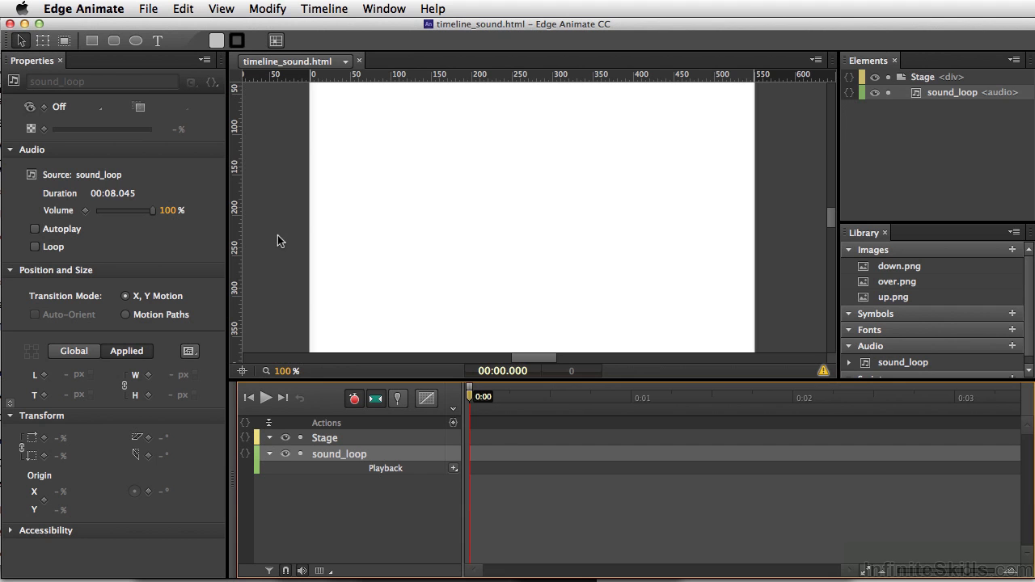
pyautogui.press('super+Return')
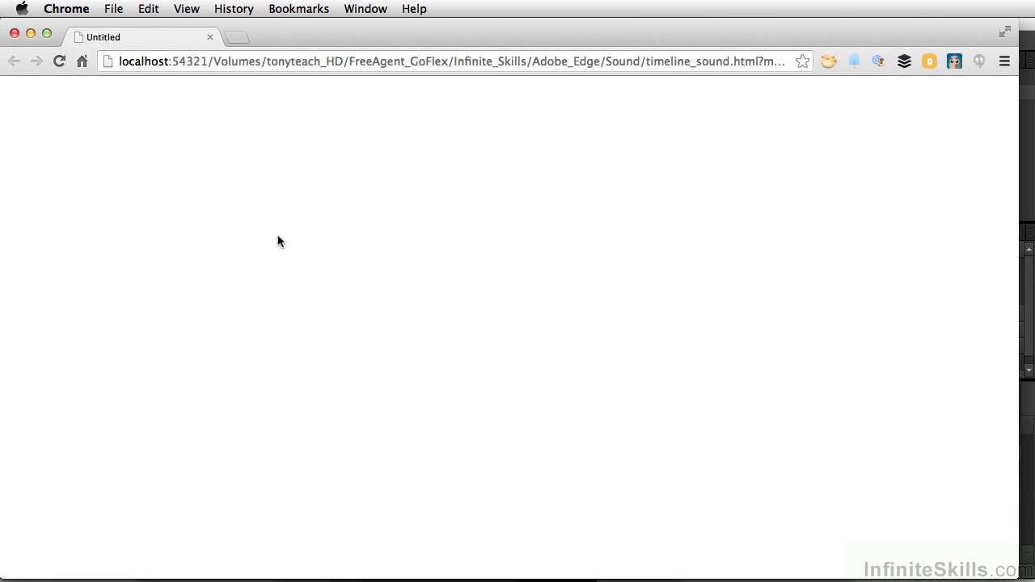
pyautogui.click(15, 33)
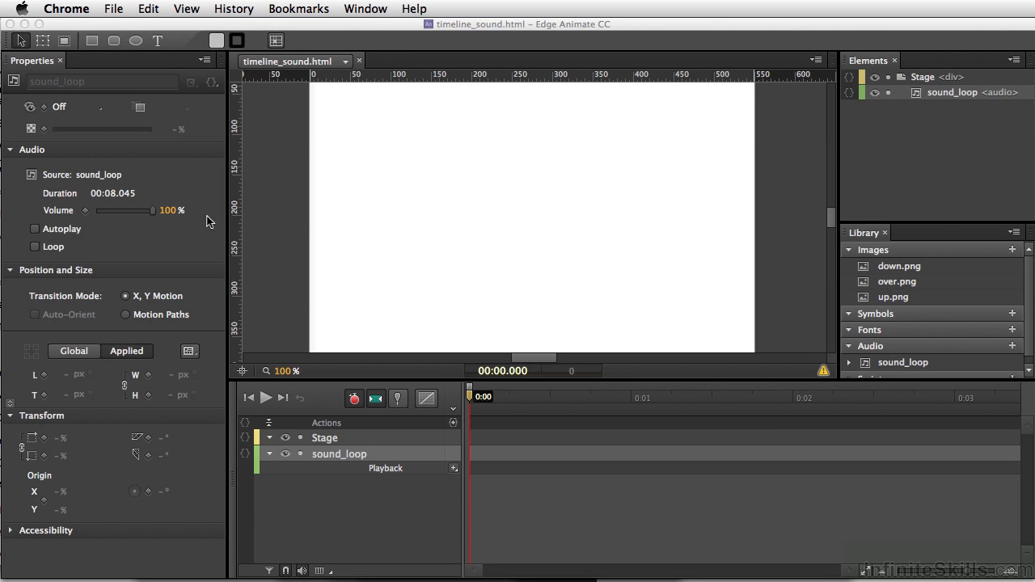
# Turn on Autoplay for the sound_loop audio, then reselect sound_loop to show its audio settings.
pyautogui.click(36, 230)
pyautogui.click(36, 230)
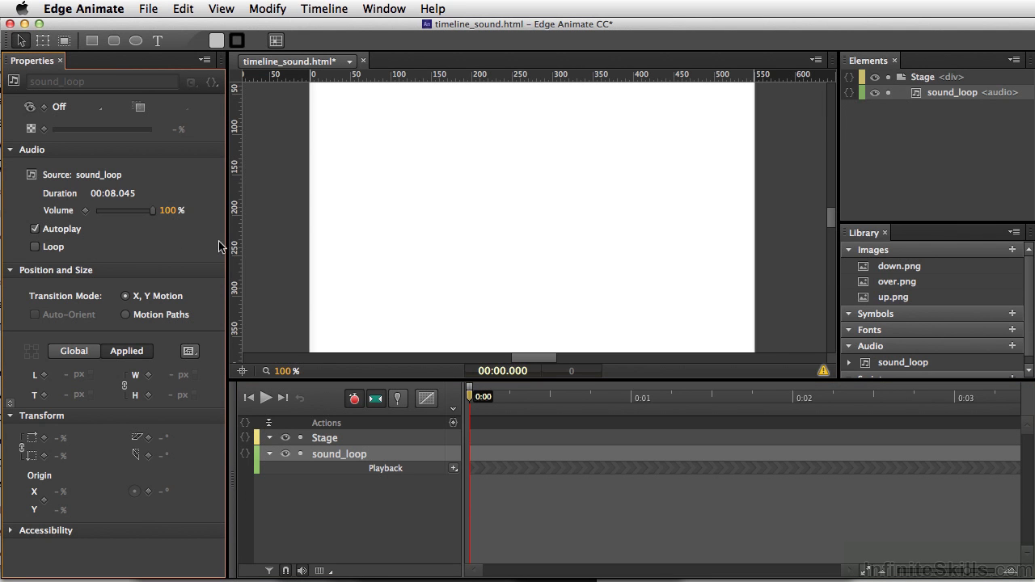
pyautogui.click(340, 235)
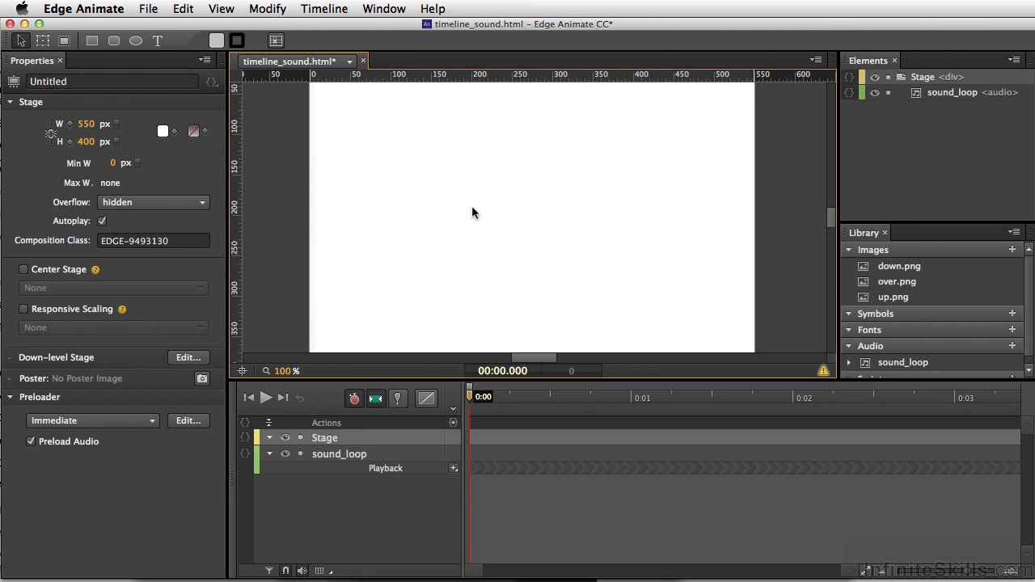
pyautogui.click(361, 455)
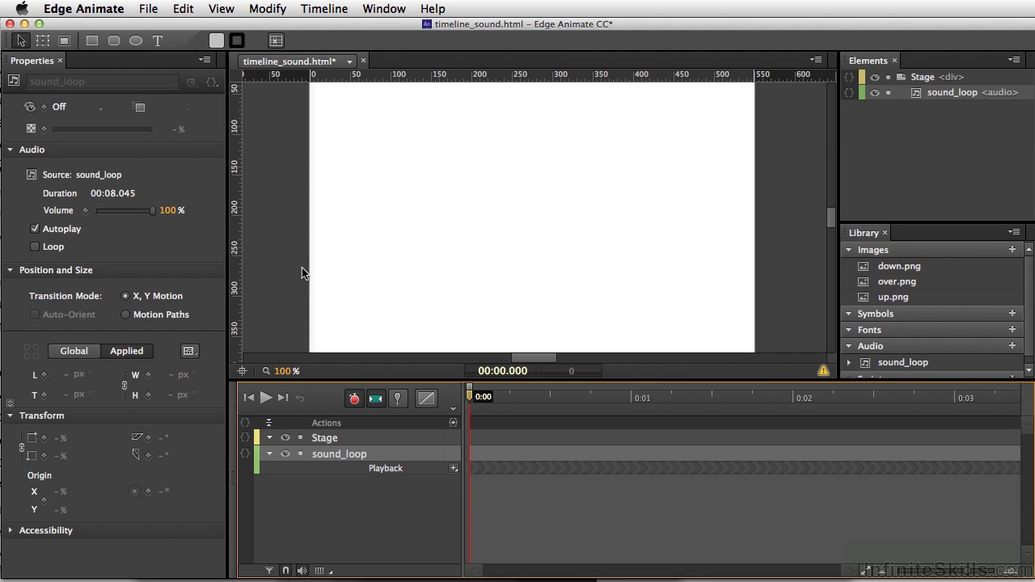
pyautogui.press('super+Return')
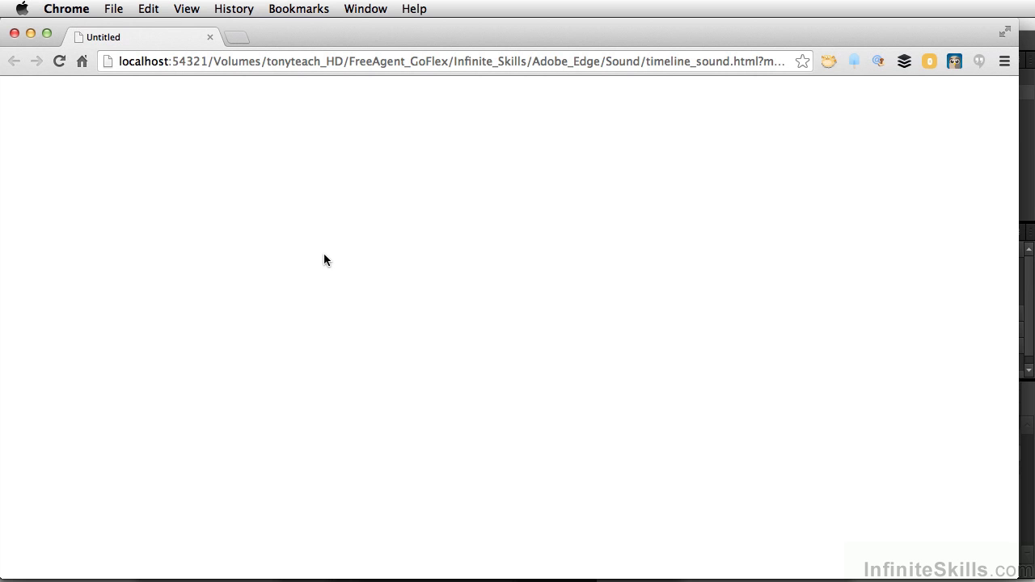
pyautogui.click(210, 38)
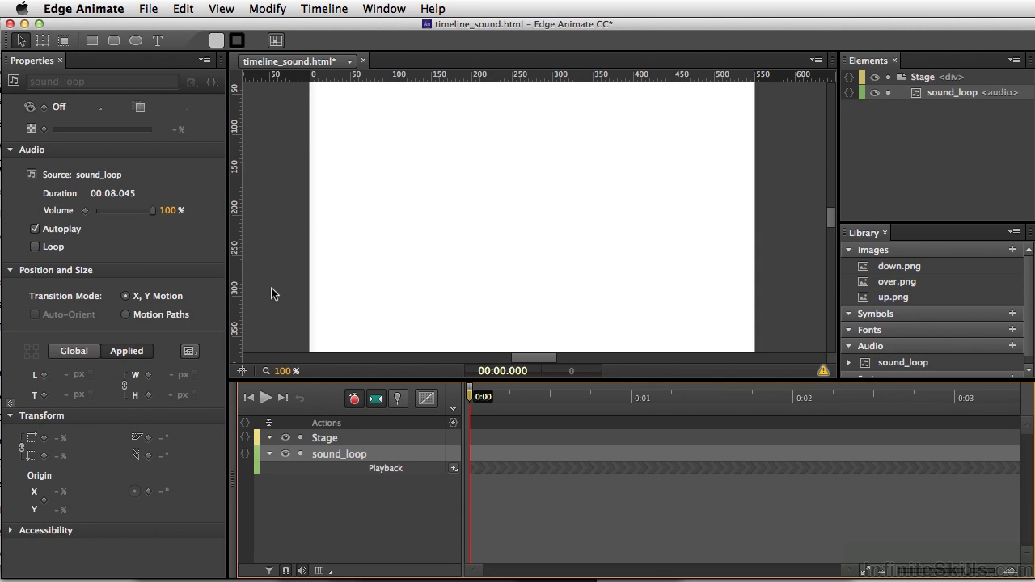
# Turn on Loop for the sound_loop audio alongside Autoplay.
pyautogui.click(40, 248)
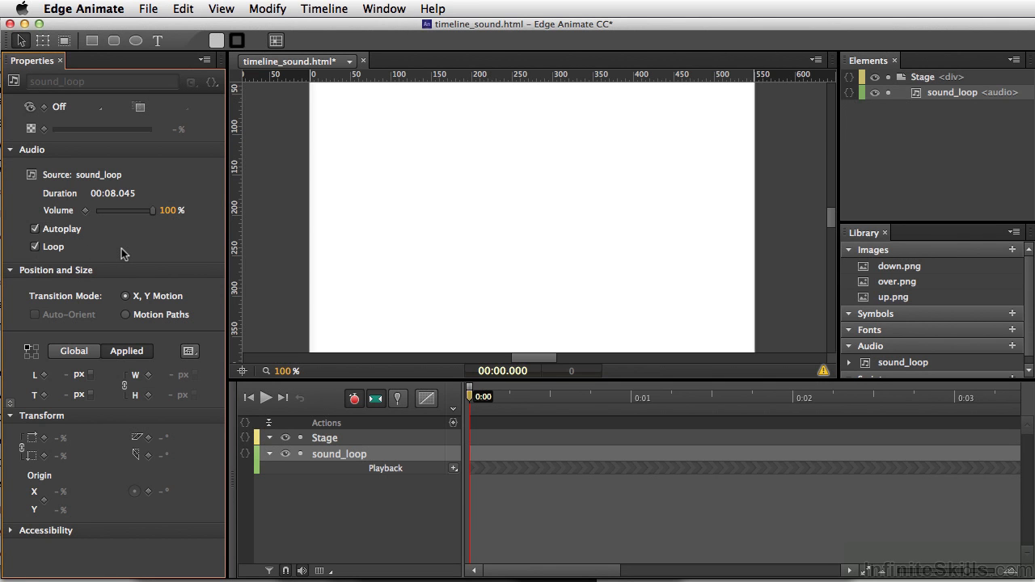
pyautogui.press('super+Return')
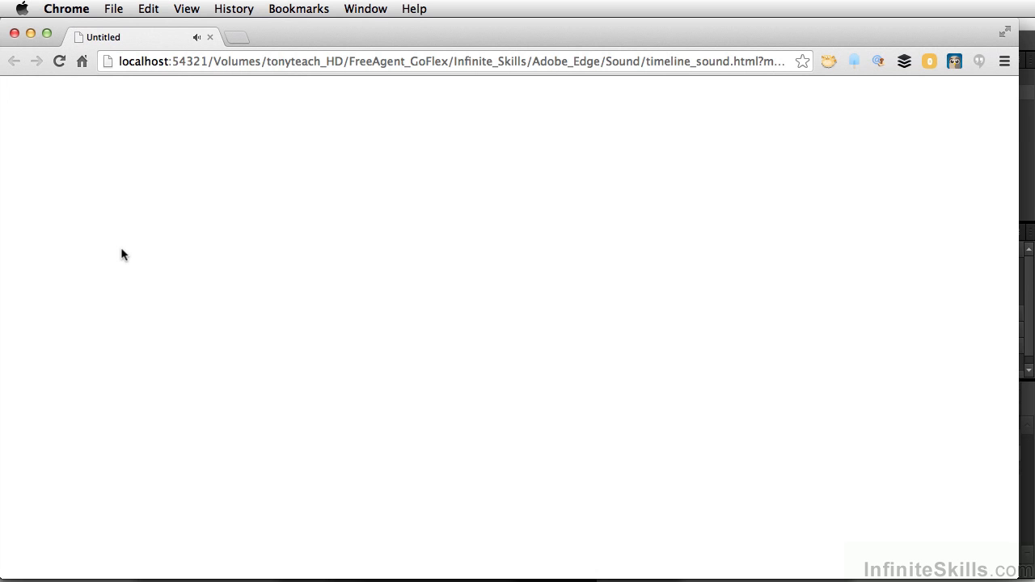
pyautogui.click(210, 38)
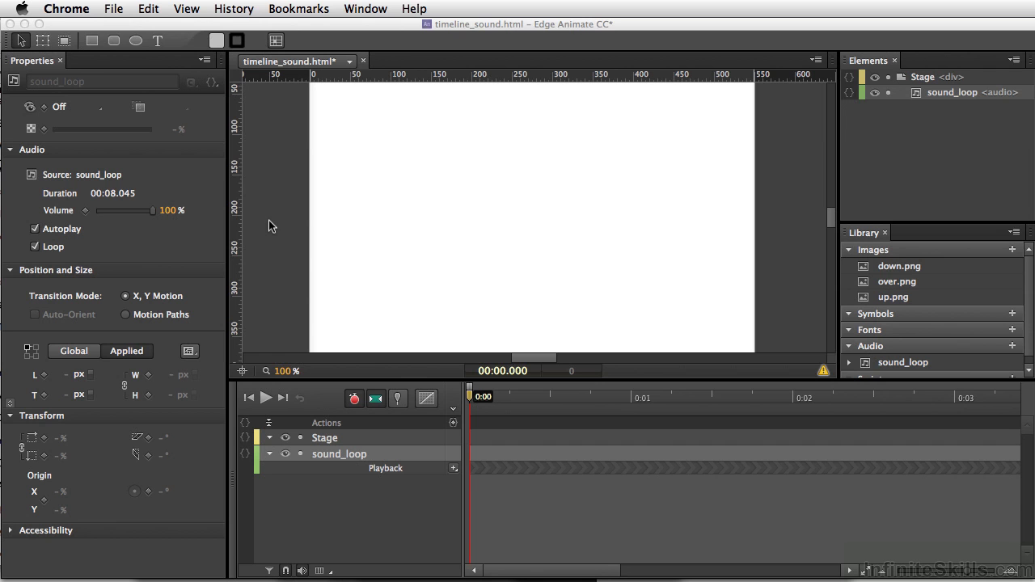
# Turn off both Autoplay and Loop for the sound_loop audio.
pyautogui.click(213, 265)
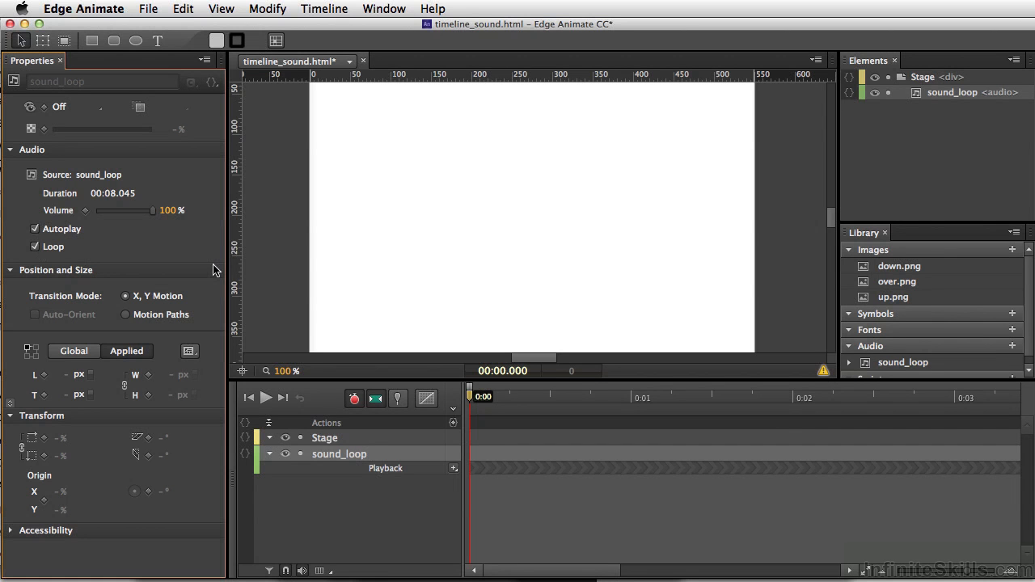
pyautogui.click(34, 228)
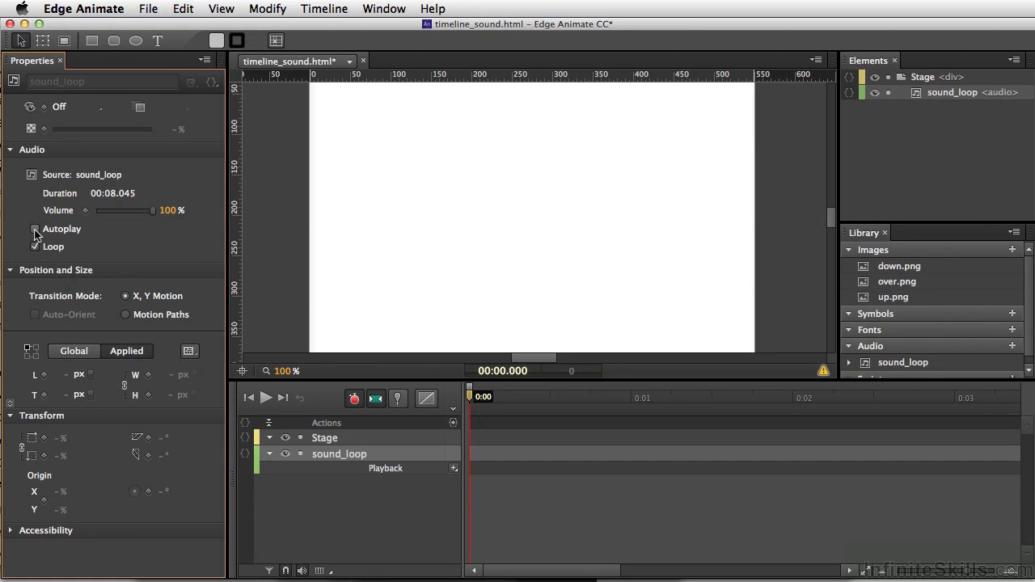
pyautogui.click(35, 247)
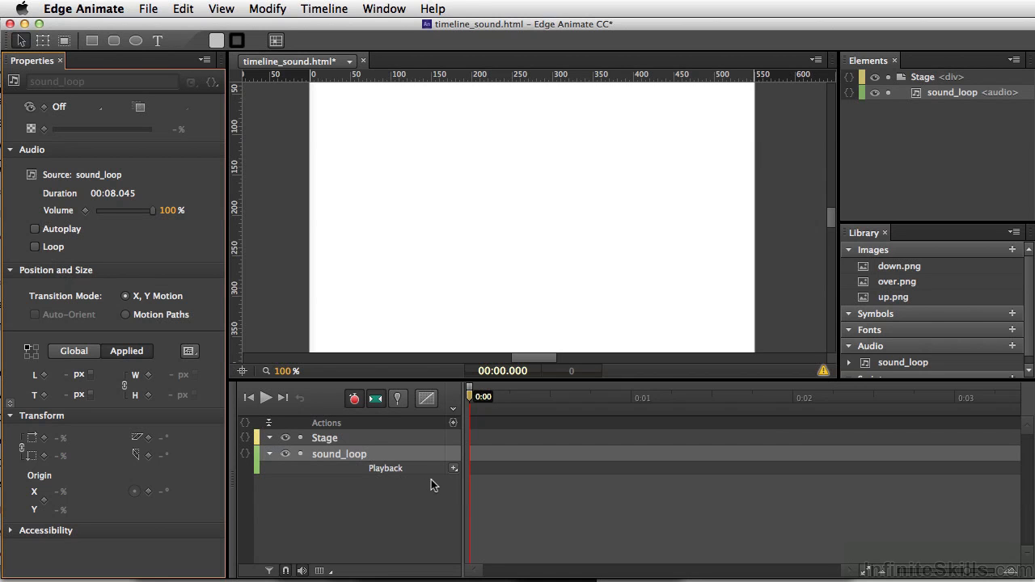
# Add a Play action to sound_loop's Playback track and move it to the 0:01 mark.
pyautogui.click(453, 469)
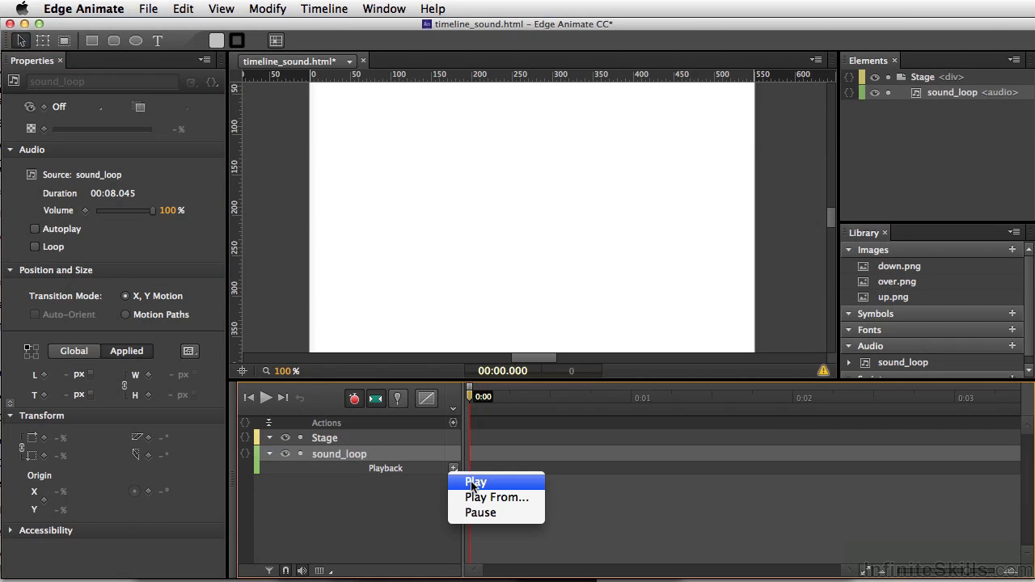
pyautogui.click(473, 483)
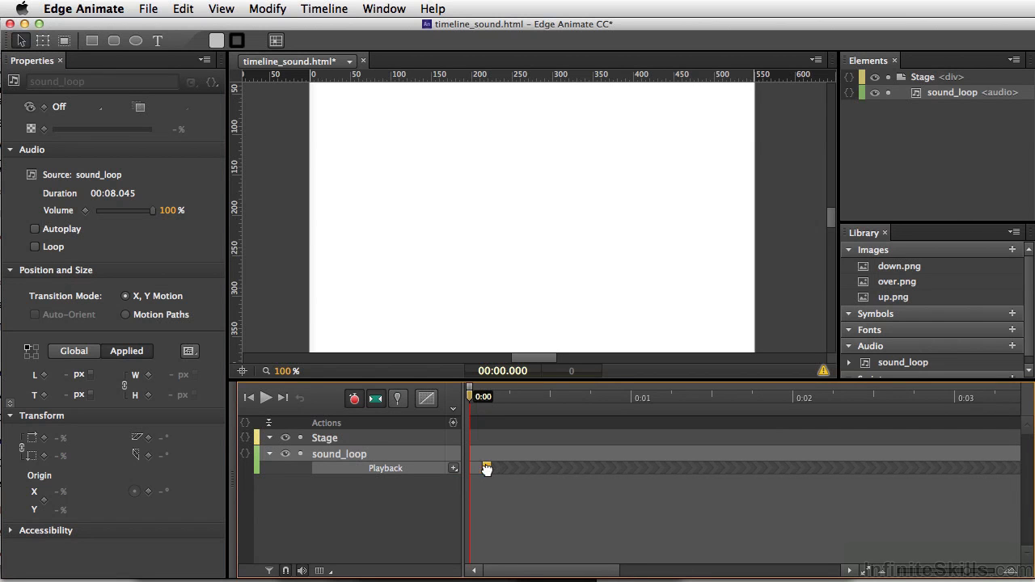
pyautogui.moveTo(486, 469); pyautogui.dragTo(636, 471)
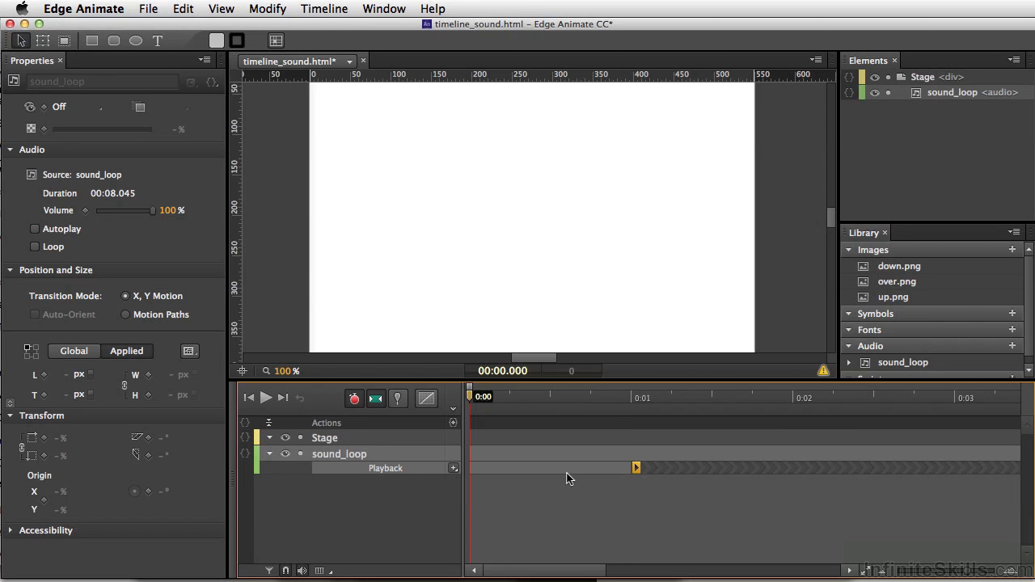
pyautogui.press('super+Return')
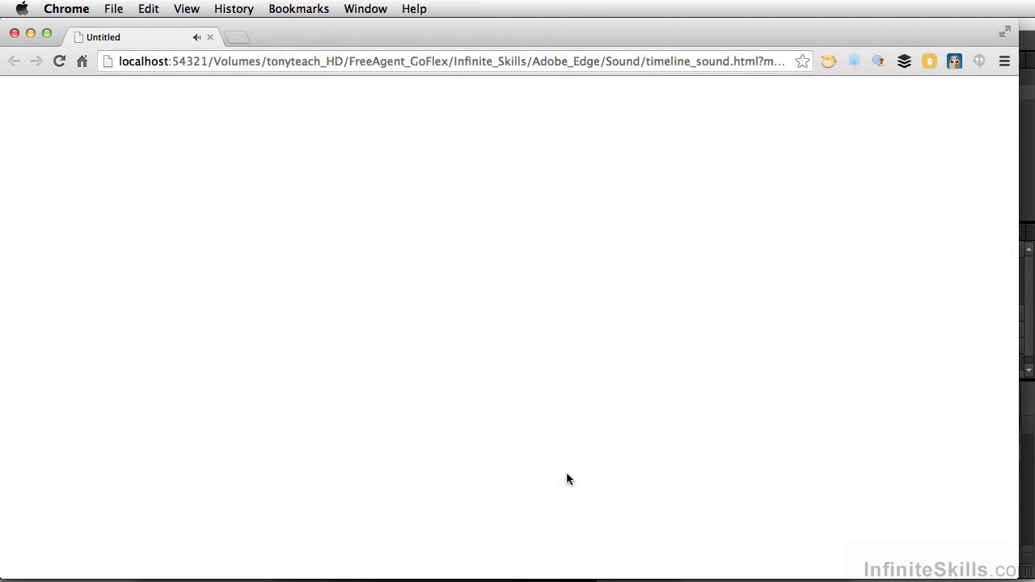
pyautogui.click(210, 38)
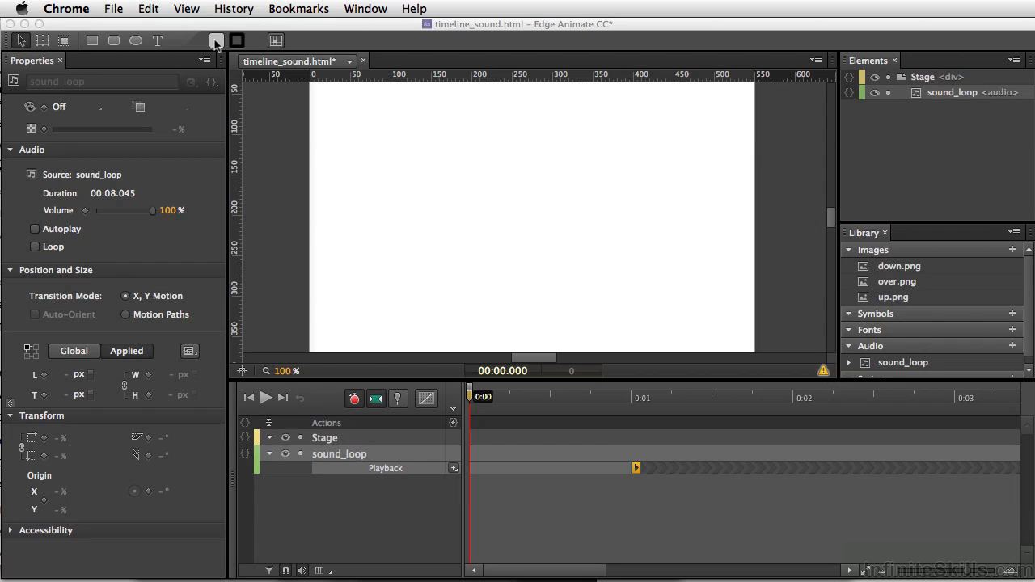
# Add a Pause action to sound_loop's Playback track near 0:01.948 and preview it in Chrome.
pyautogui.click(635, 406)
pyautogui.moveTo(487, 400); pyautogui.dragTo(787, 430)
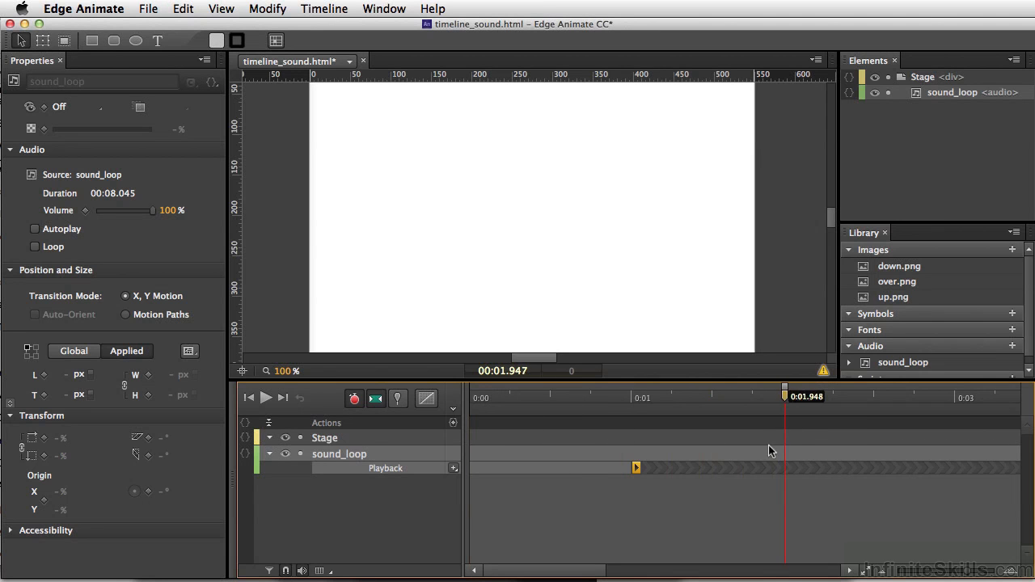
pyautogui.click(452, 468)
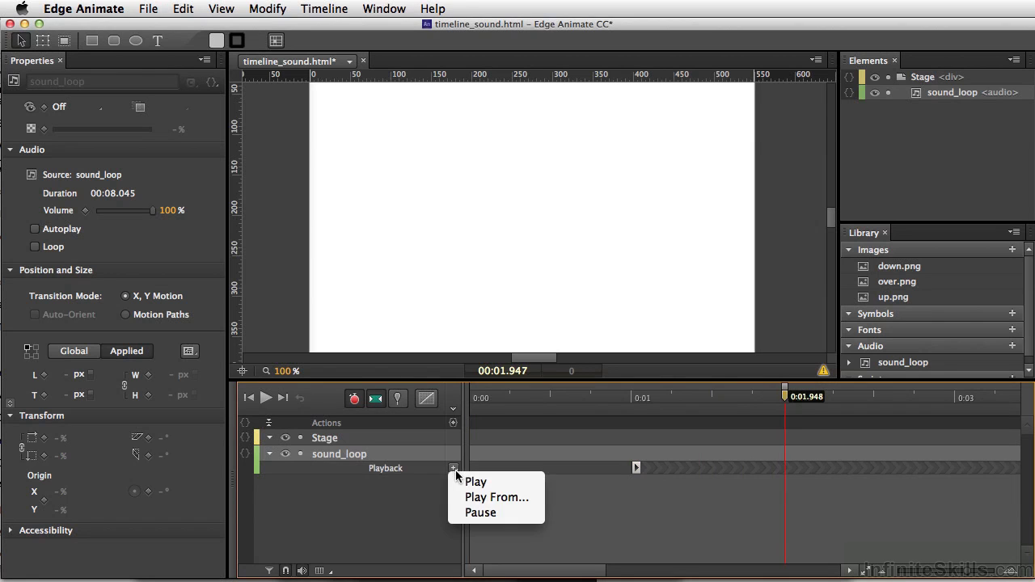
pyautogui.click(478, 513)
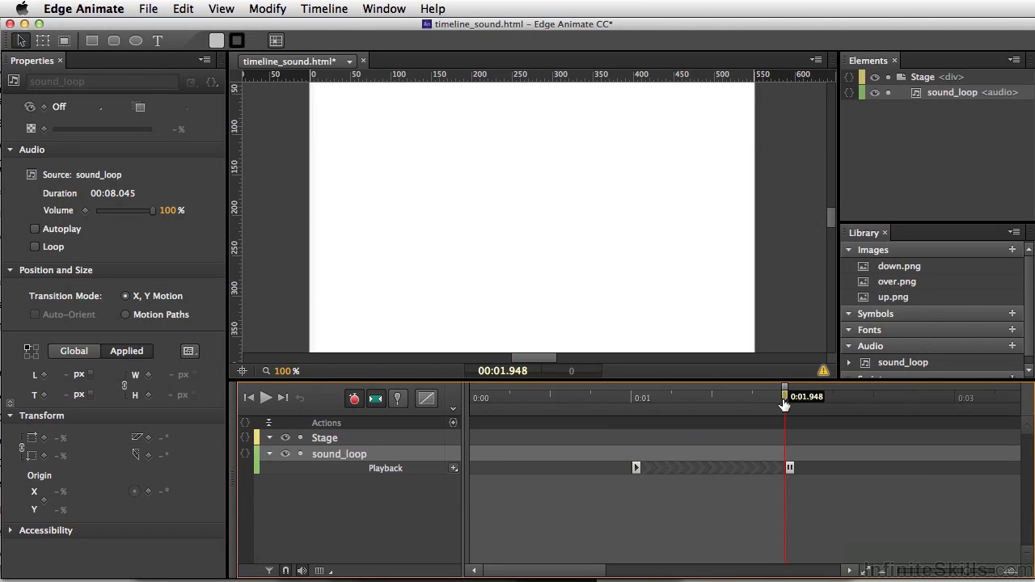
pyautogui.moveTo(787, 390); pyautogui.dragTo(425, 394)
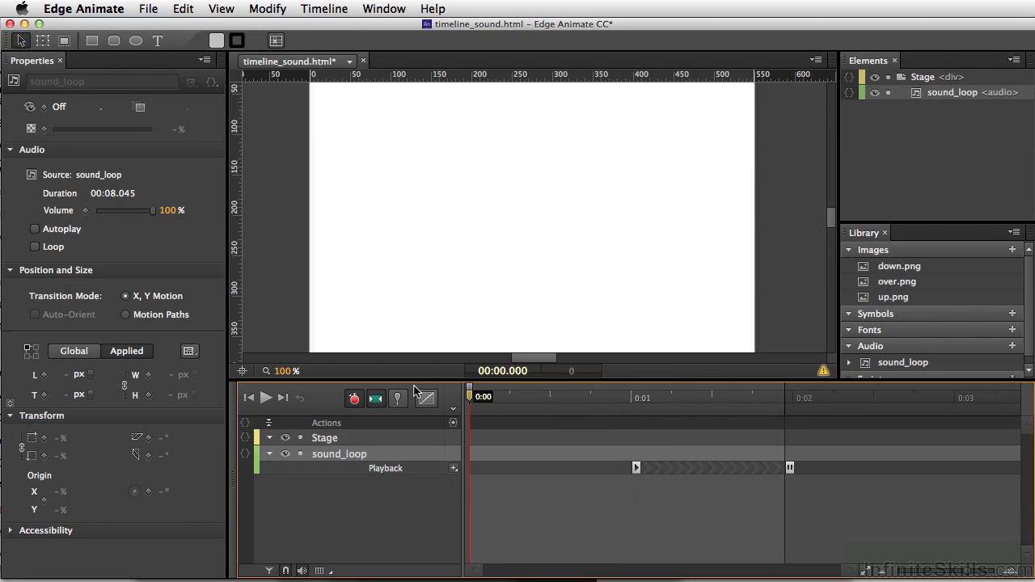
pyautogui.press('super+Return')
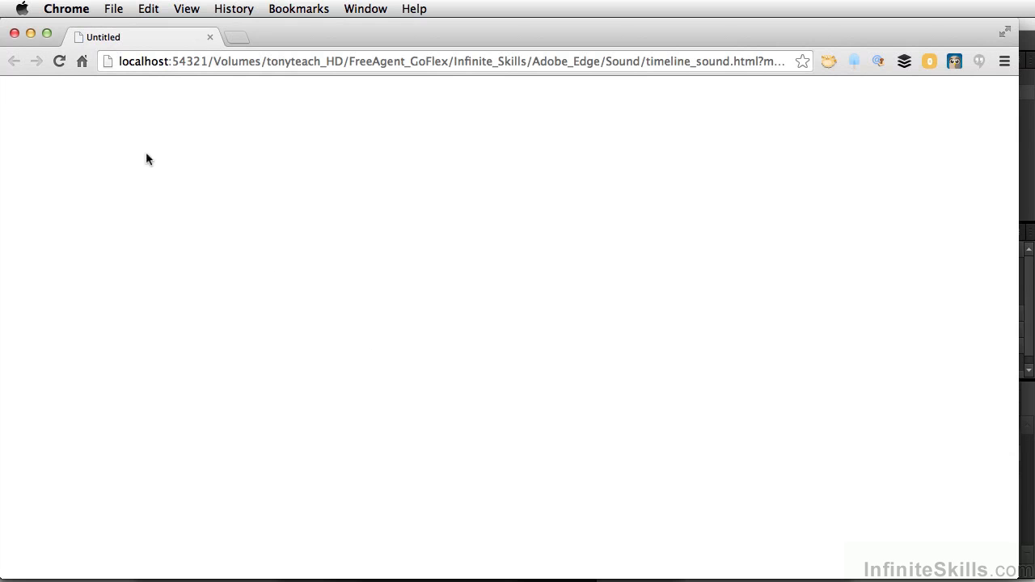
# Close the preview and move sound_loop's Play and Pause actions to the timeline start.
pyautogui.click(209, 37)
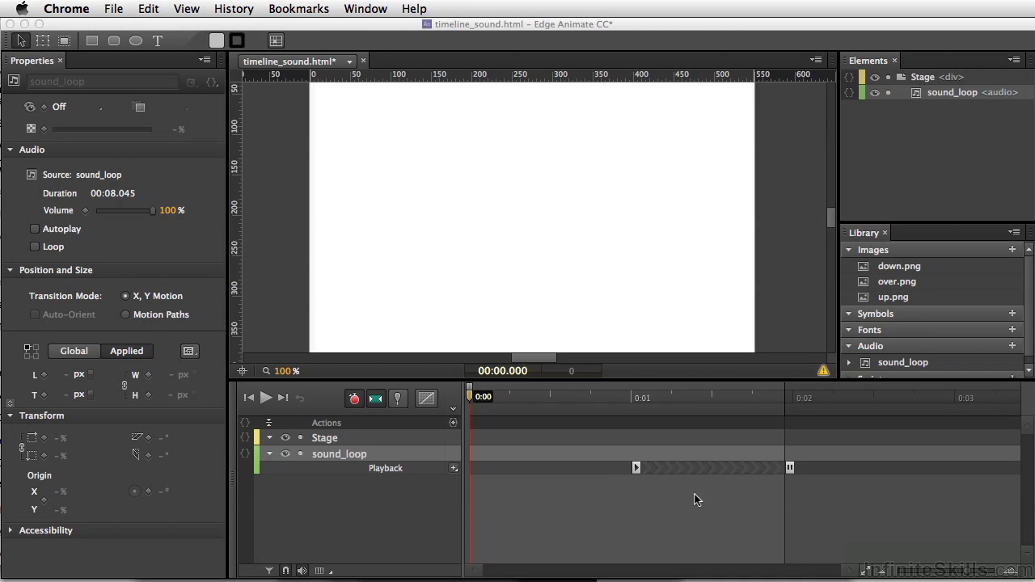
pyautogui.click(663, 467)
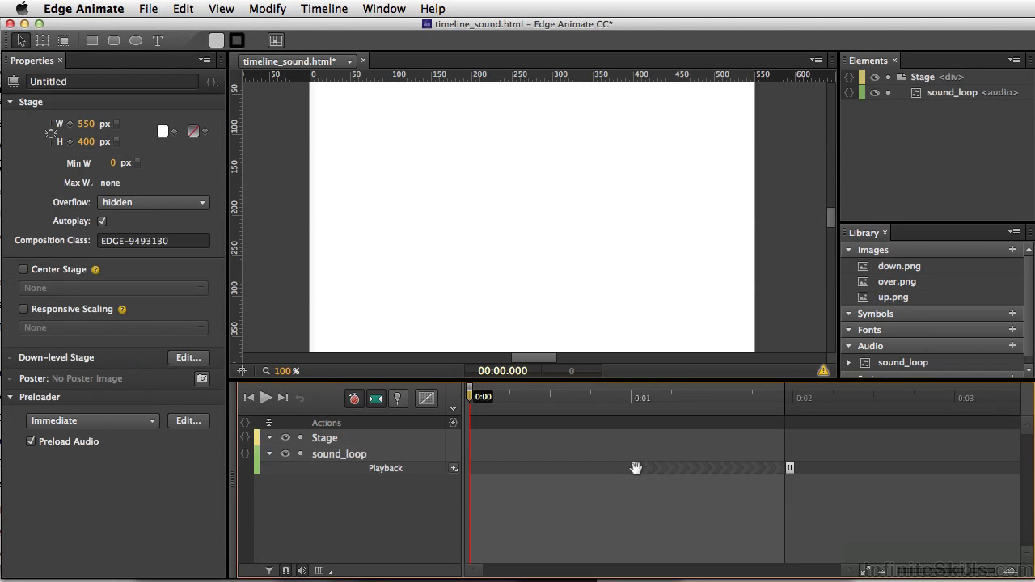
pyautogui.moveTo(636, 467)
pyautogui.mouseDown()
pyautogui.moveTo(506, 468)
pyautogui.moveTo(678, 474)
pyautogui.mouseUp()
pyautogui.click(747, 475)
pyautogui.click(409, 454)
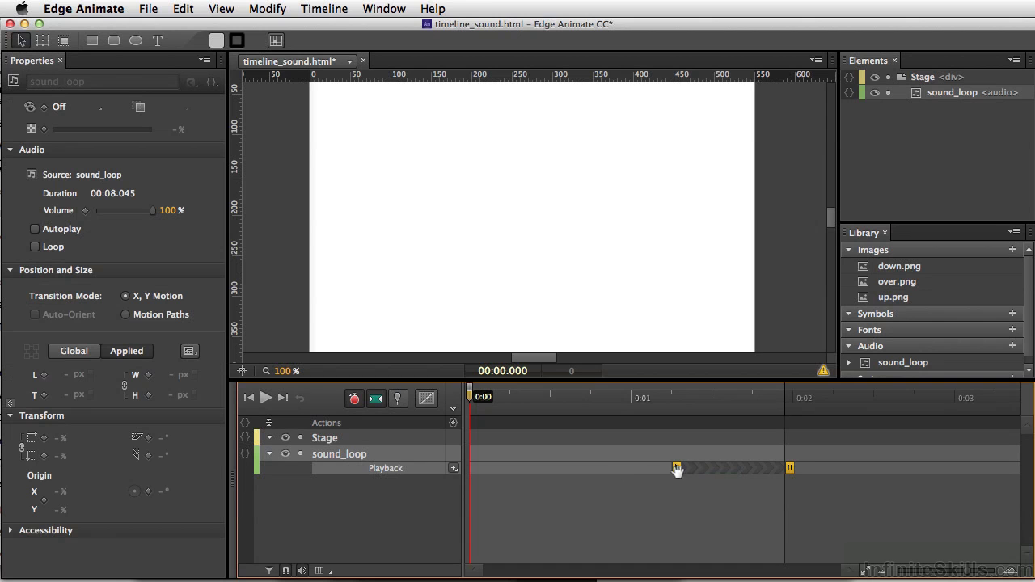
pyautogui.moveTo(776, 468)
pyautogui.mouseDown()
pyautogui.moveTo(571, 460)
pyautogui.moveTo(878, 479)
pyautogui.moveTo(561, 461)
pyautogui.mouseUp()
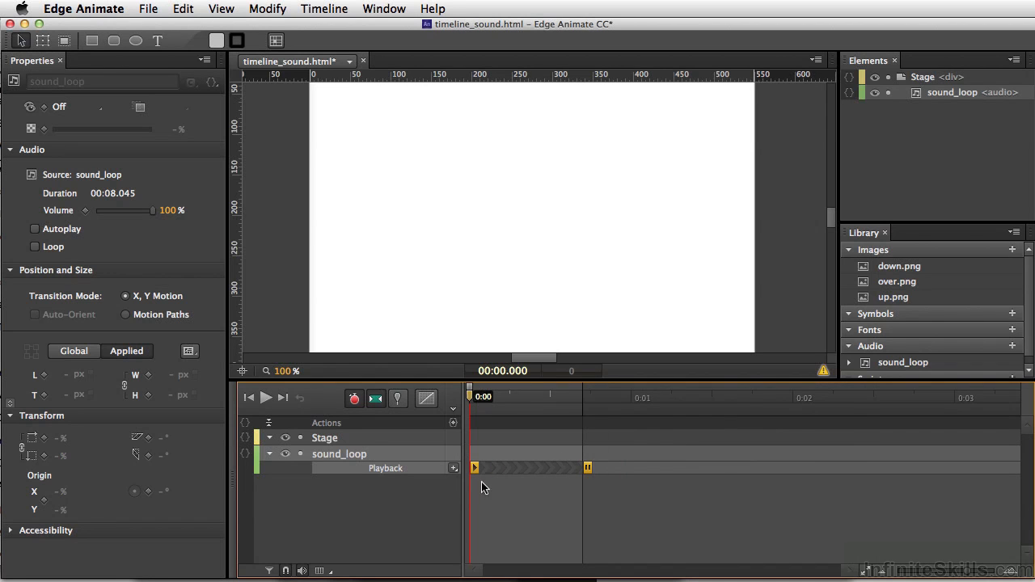
# Delete the Pause action, leaving only the Play action at 0:00 selected.
pyautogui.click(587, 483)
pyautogui.click(586, 469)
pyautogui.press('Delete')
pyautogui.click(475, 468)
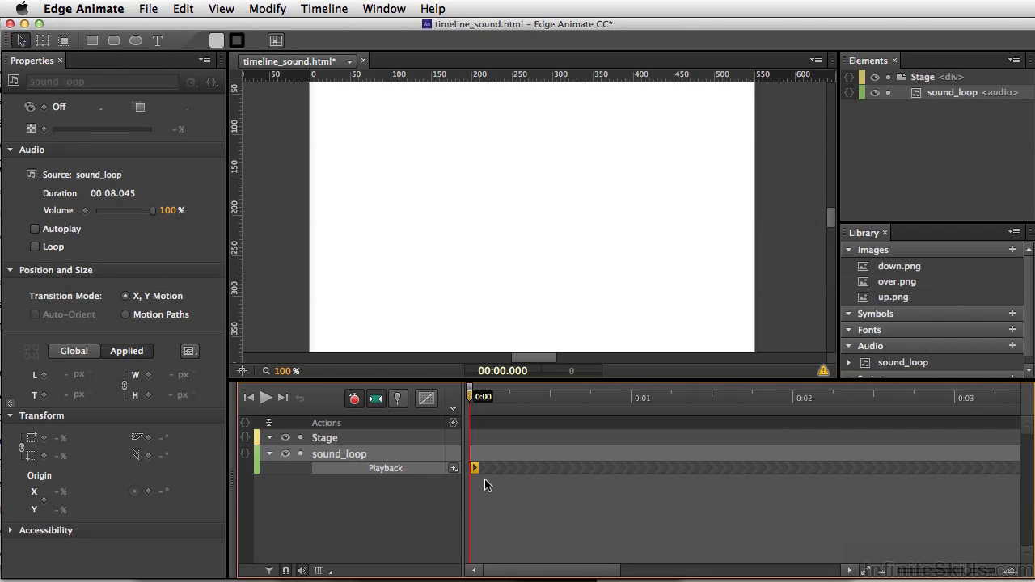
pyautogui.press('Delete')
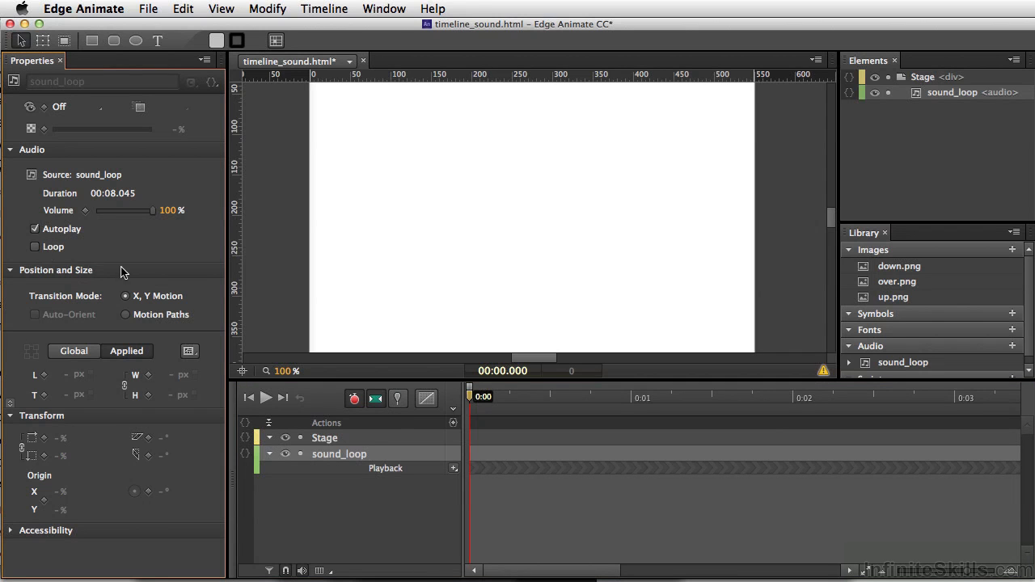
pyautogui.press('super+Return')
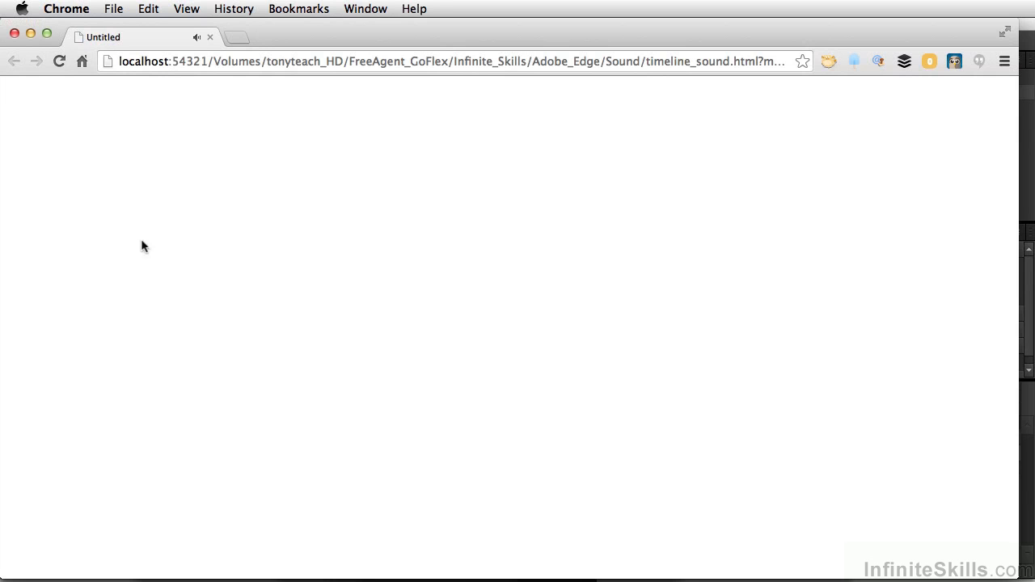
pyautogui.click(15, 33)
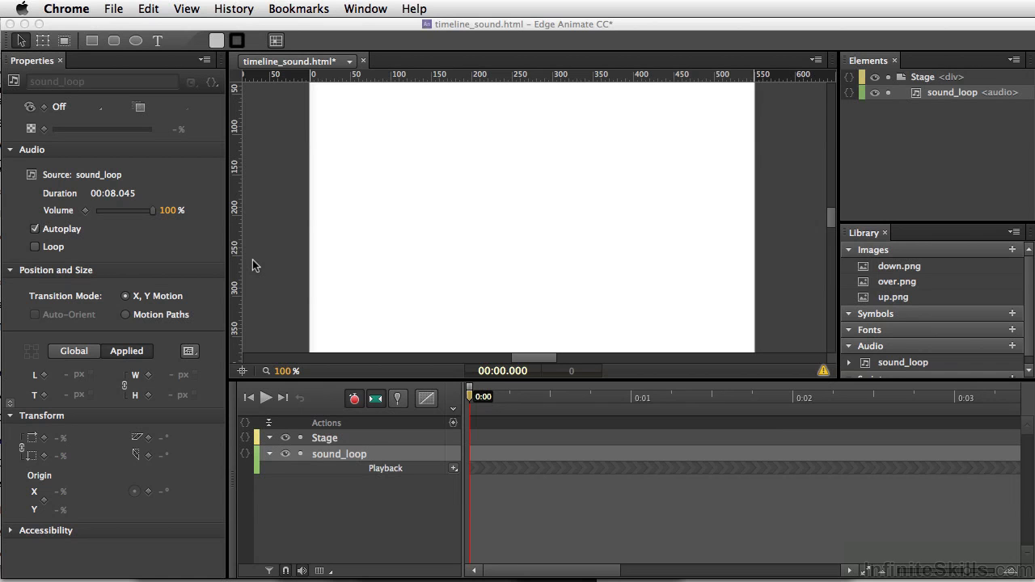